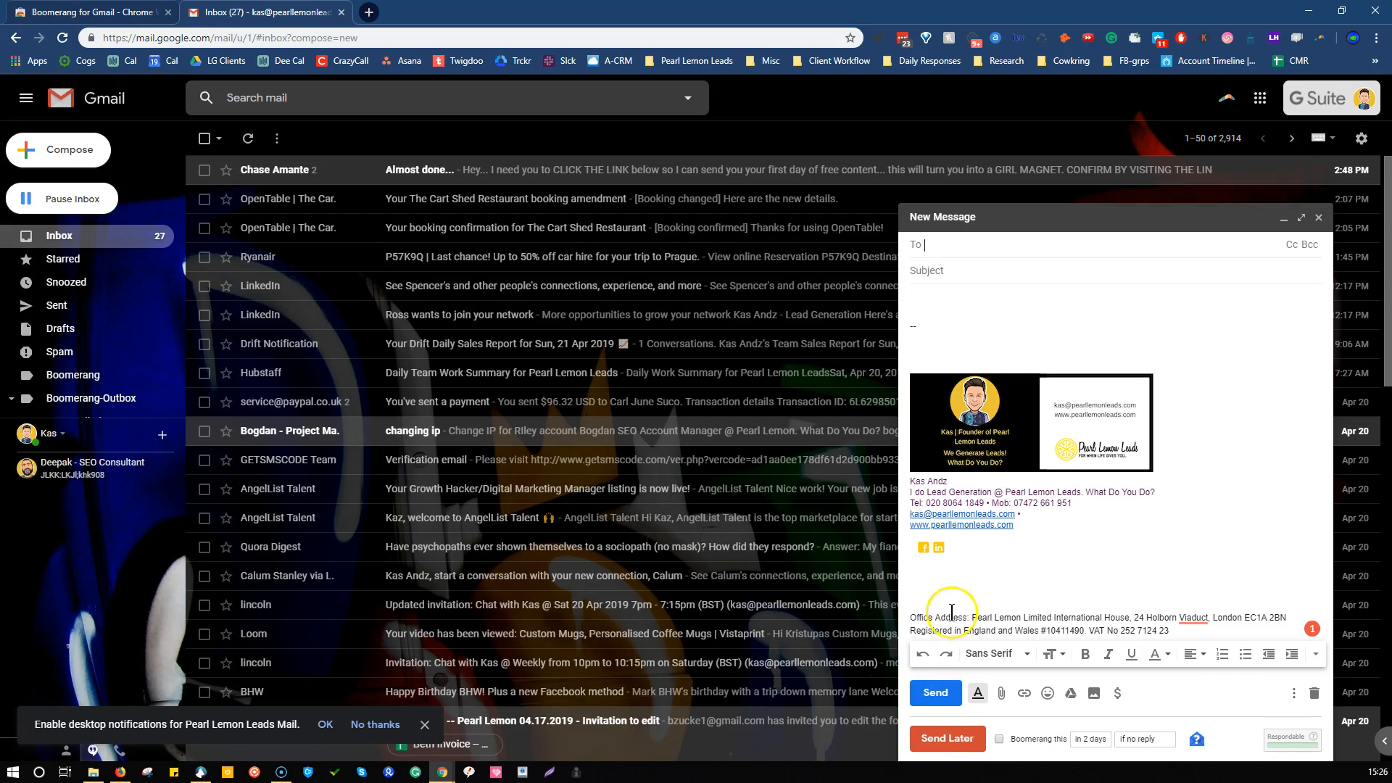
- Glance at the Boomerang for Gmail extension page, then return to the inbox's new message
{"action": "left_click", "coordinate": [84, 12]}
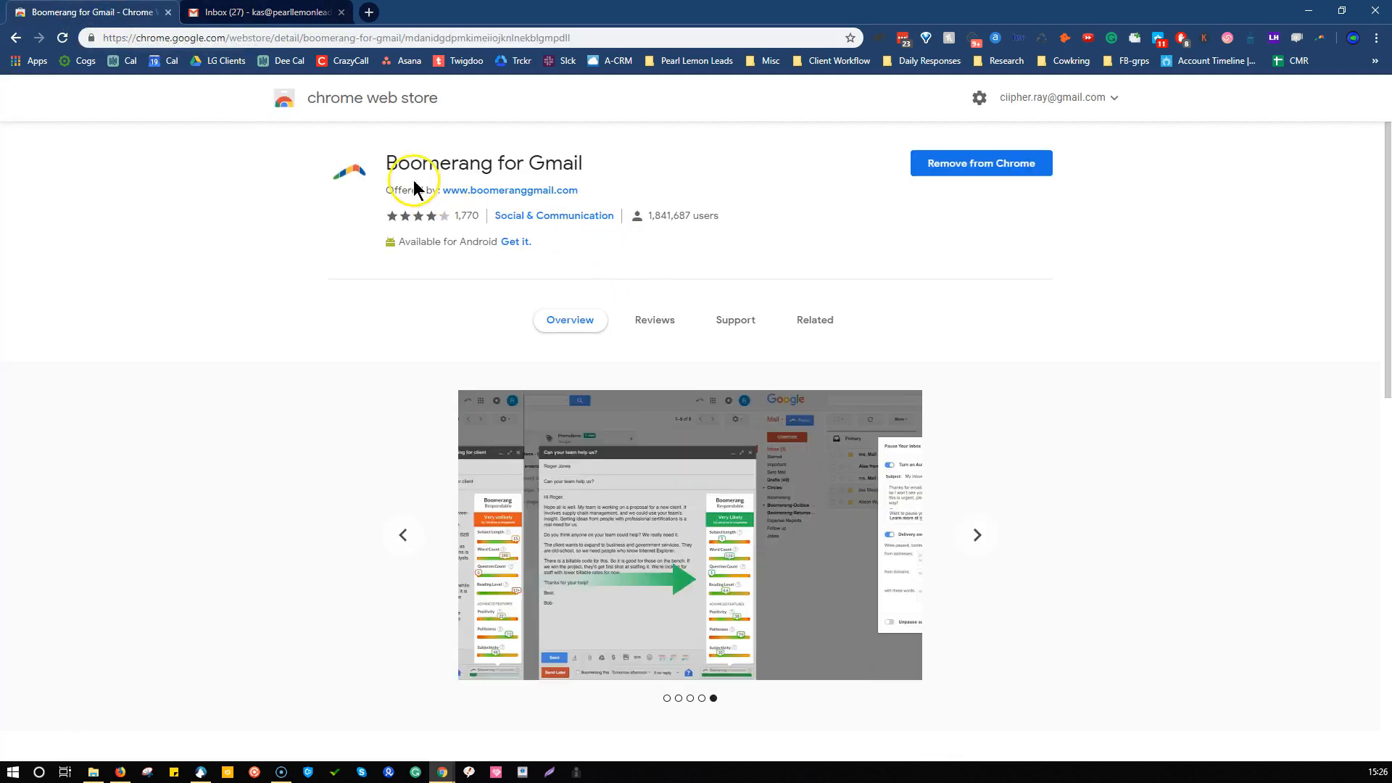
{"action": "left_click_drag", "start_coordinate": [383, 163], "coordinate": [599, 161]}
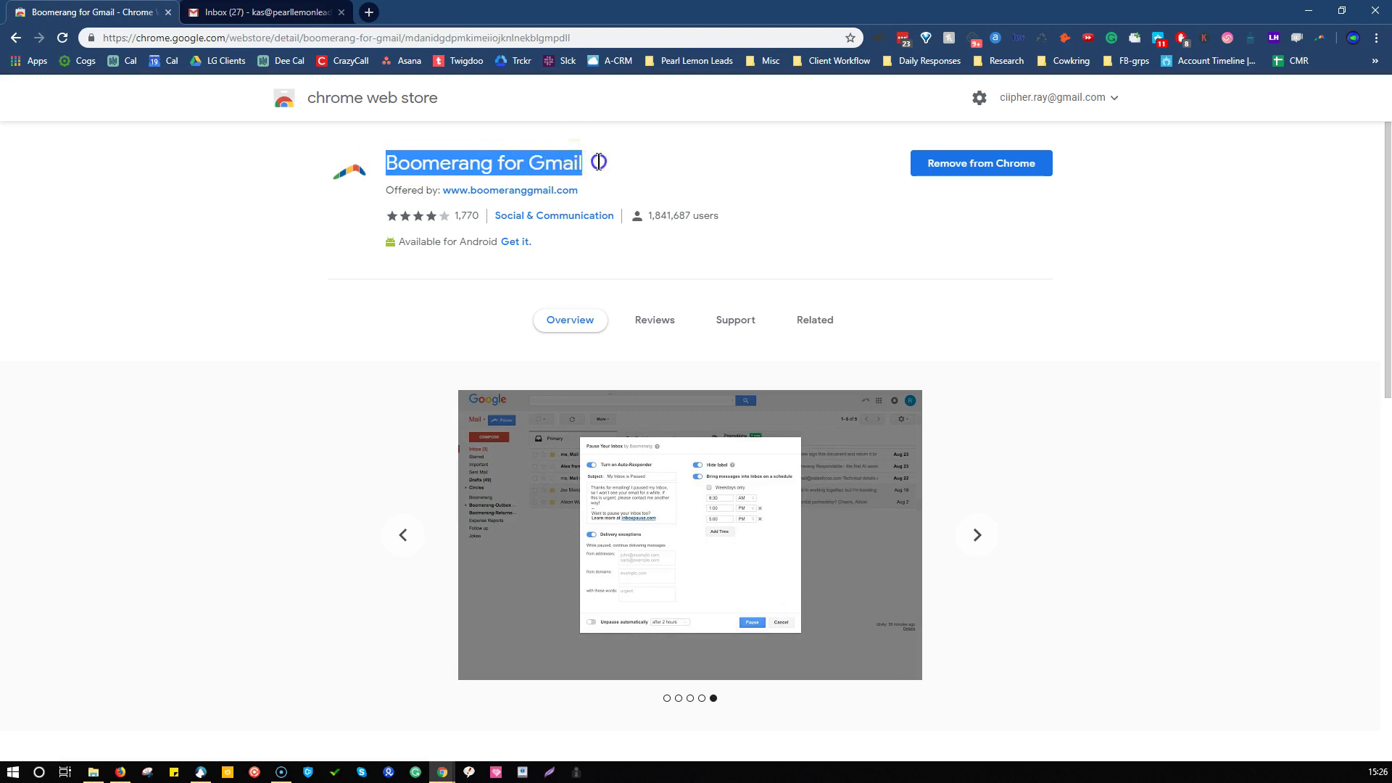
{"action": "left_click", "coordinate": [520, 164]}
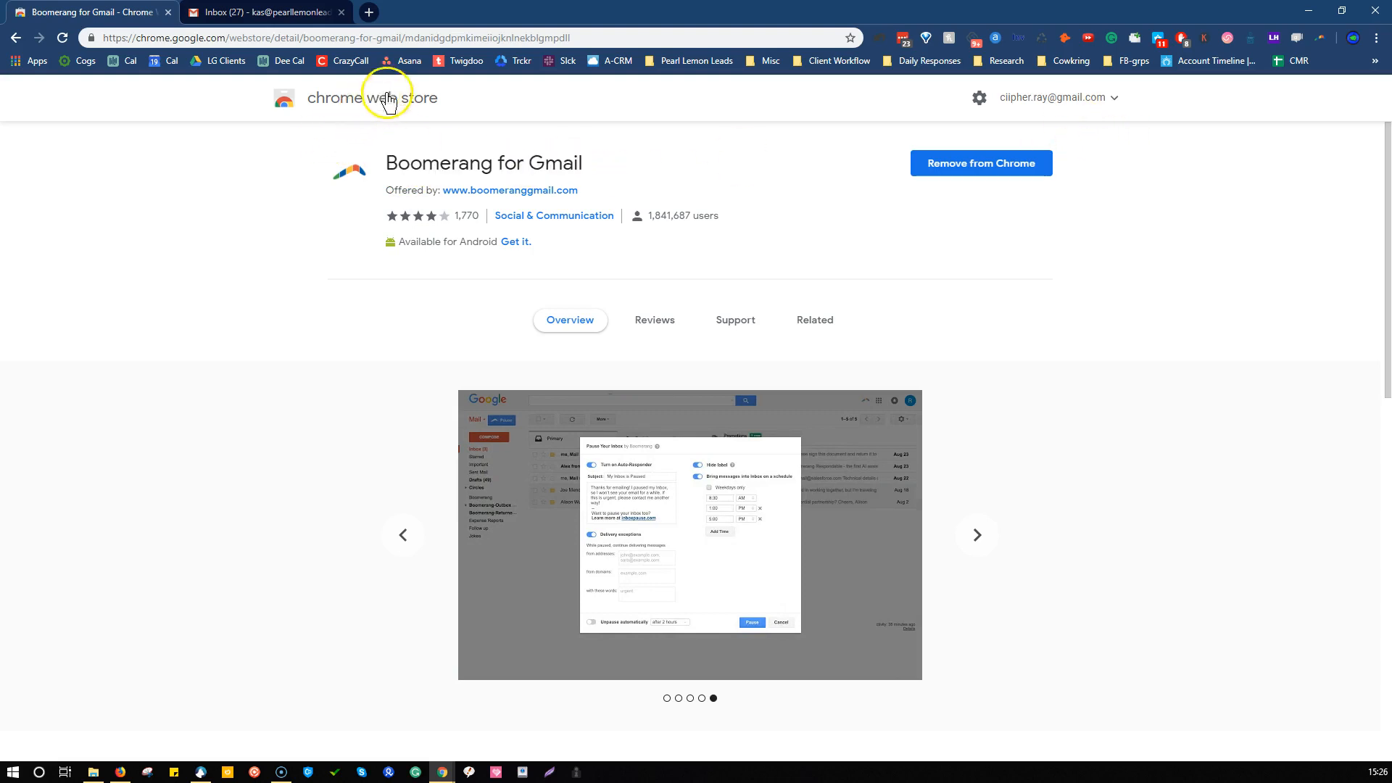
{"action": "left_click", "coordinate": [261, 12]}
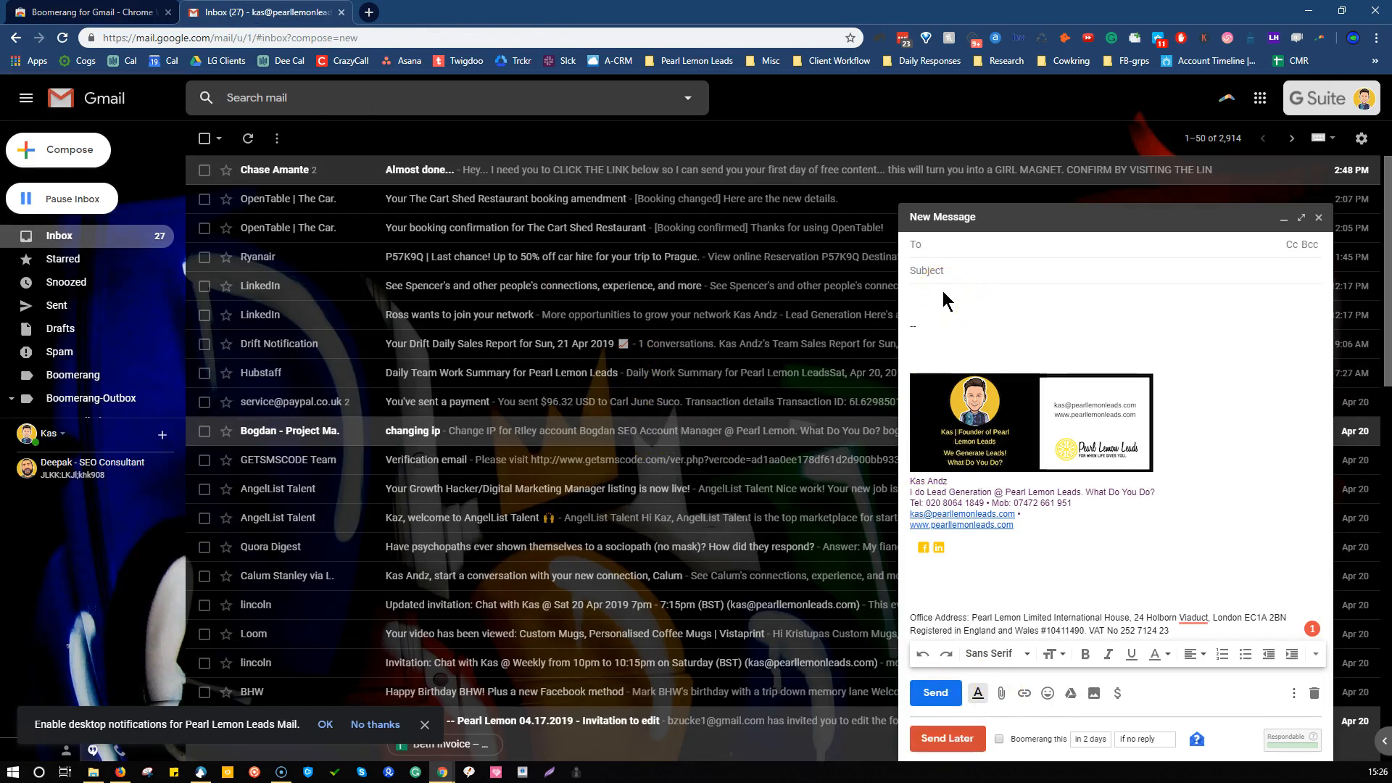
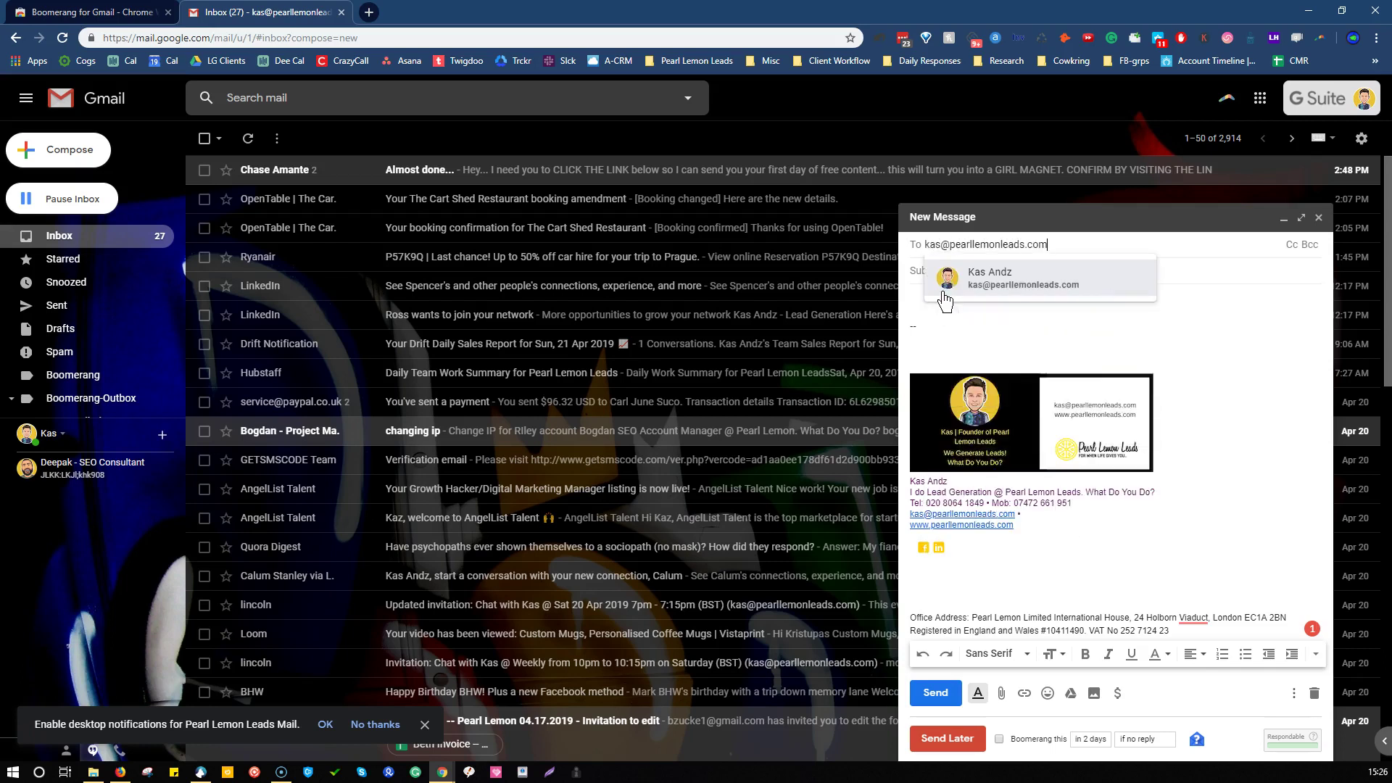
{"action": "key", "text": "Return"}
{"action": "key", "text": "Tab"}
{"action": "type", "text": "Our Plan of"}
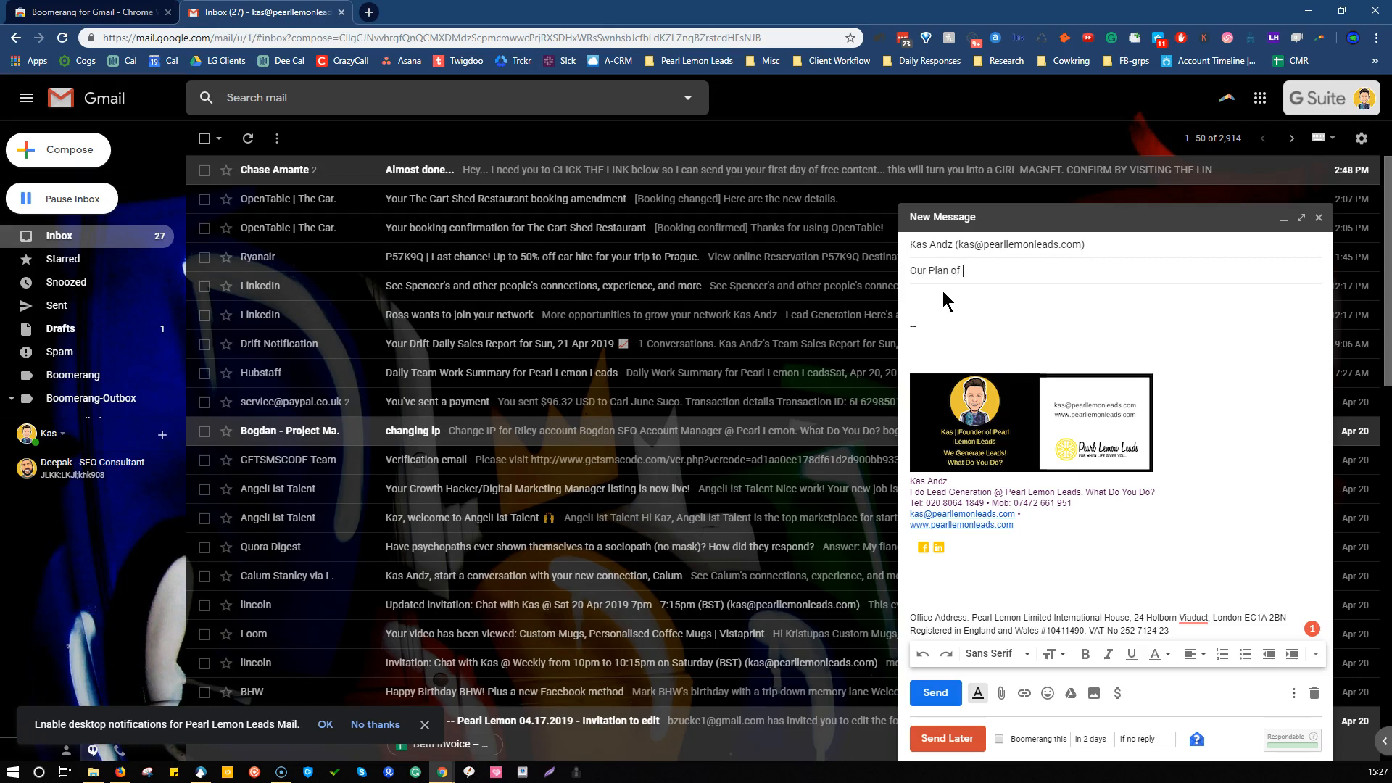
{"action": "type", "text": "f attack"}
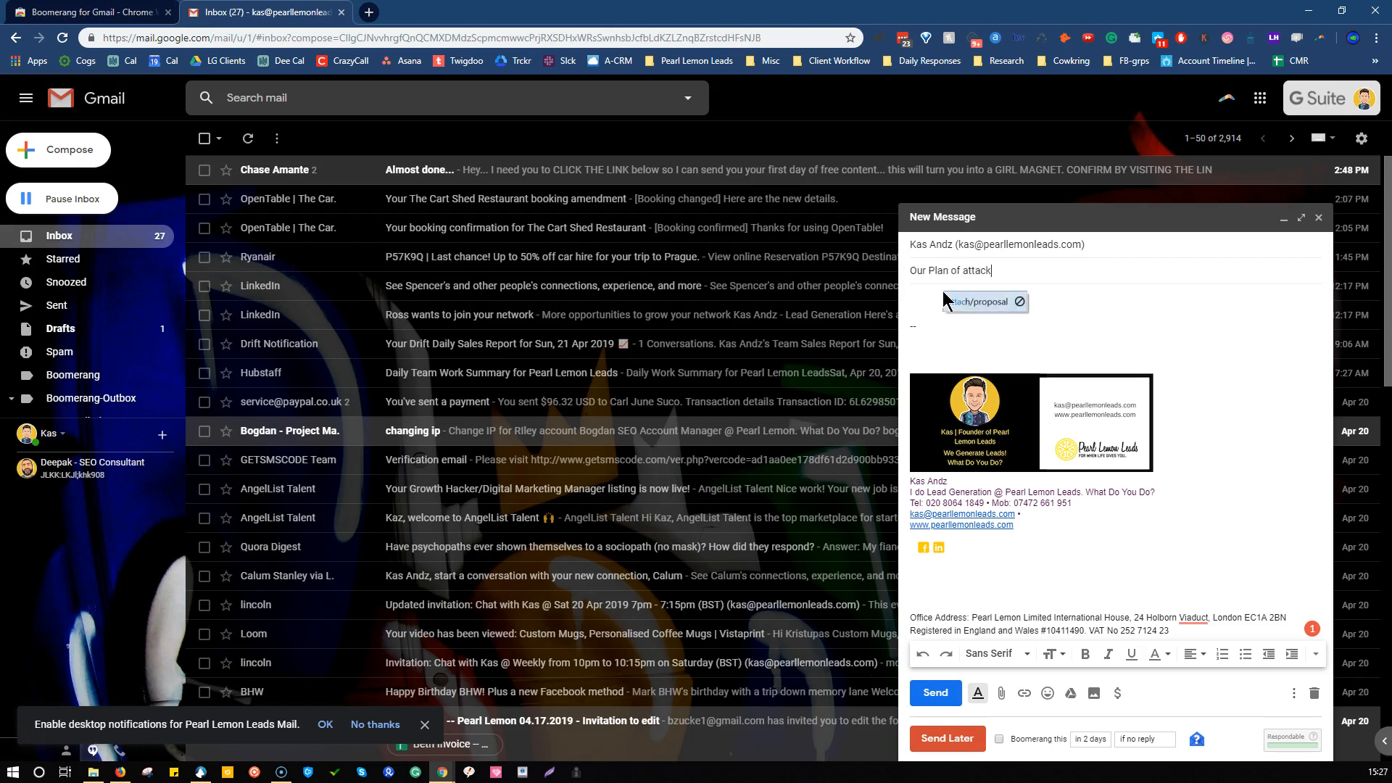
{"action": "left_click", "coordinate": [933, 272]}
{"action": "type", "text": "l"}
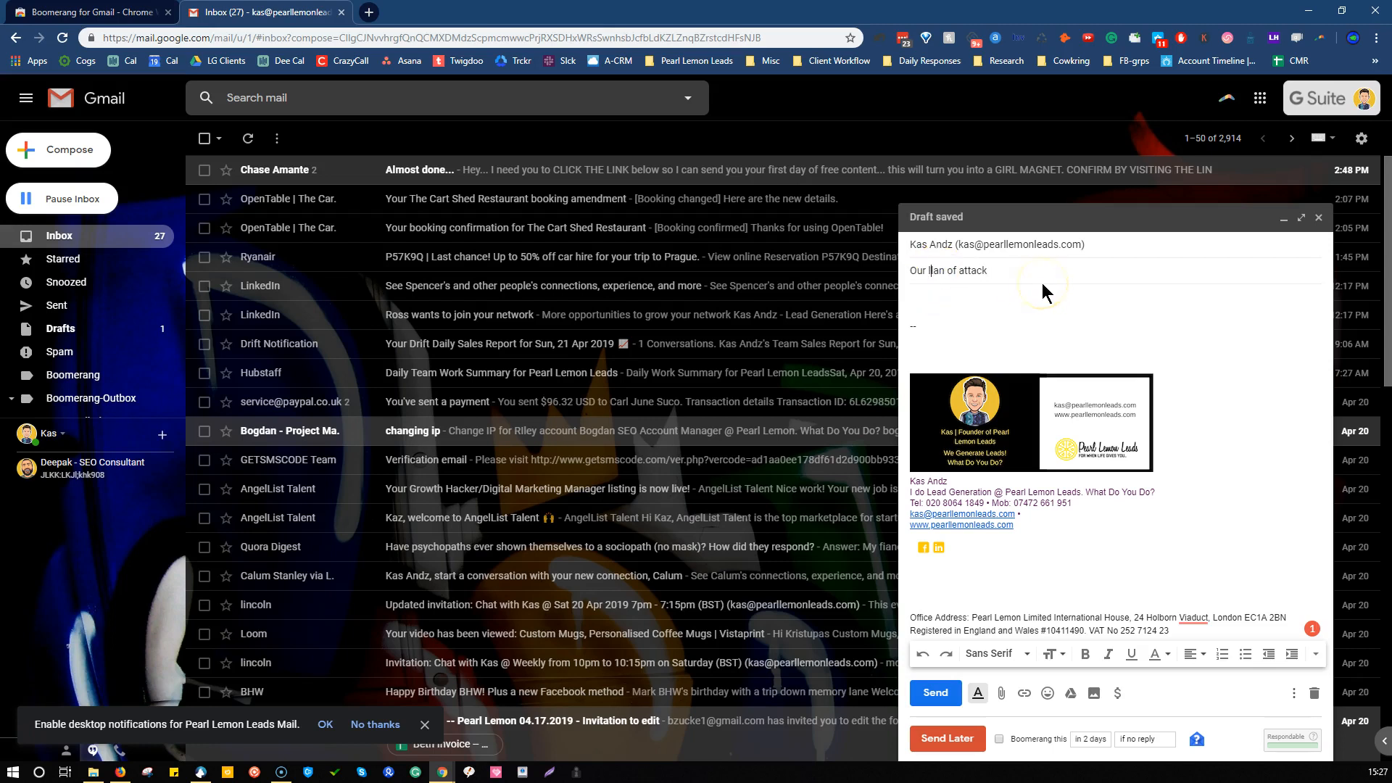
{"action": "key", "text": "BackSpace"}
{"action": "type", "text": "p"}
{"action": "left_click", "coordinate": [1073, 268]}
{"action": "type", "text": "frank"}
- Insert the 'Lead Gen Response' template and personalise the greeting name and weekday for Frank
{"action": "left_click", "coordinate": [1295, 693]}
{"action": "mouse_move", "coordinate": [1188, 534]}
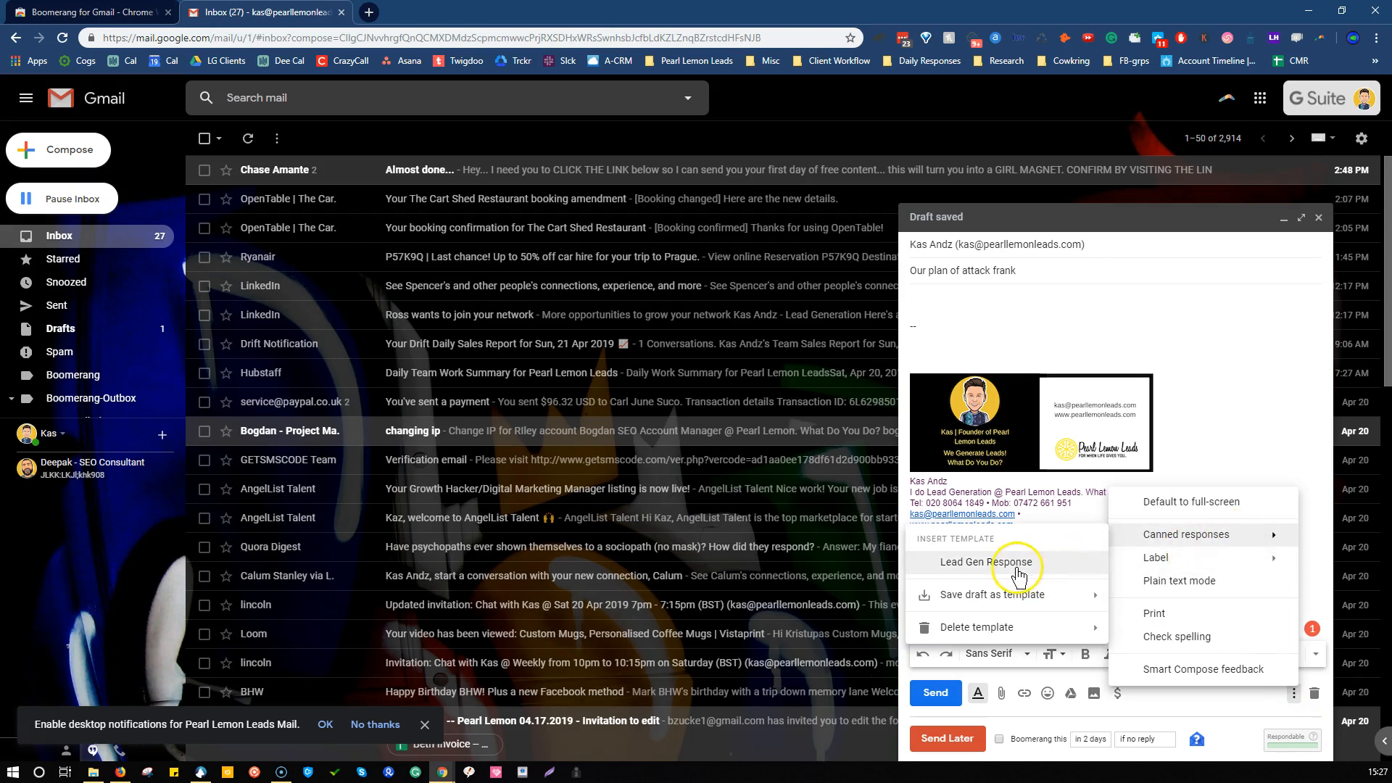
{"action": "left_click", "coordinate": [1010, 561]}
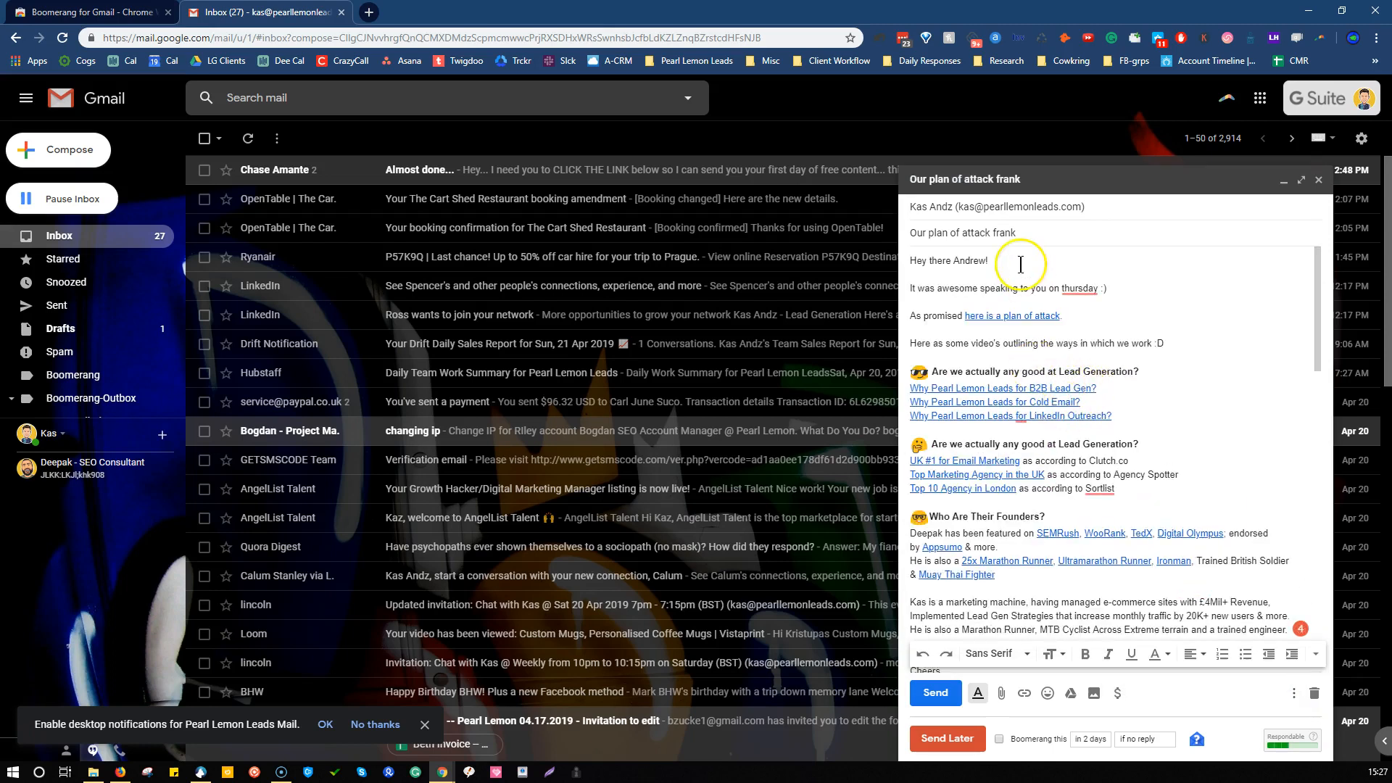
{"action": "left_click_drag", "start_coordinate": [986, 259], "coordinate": [953, 260]}
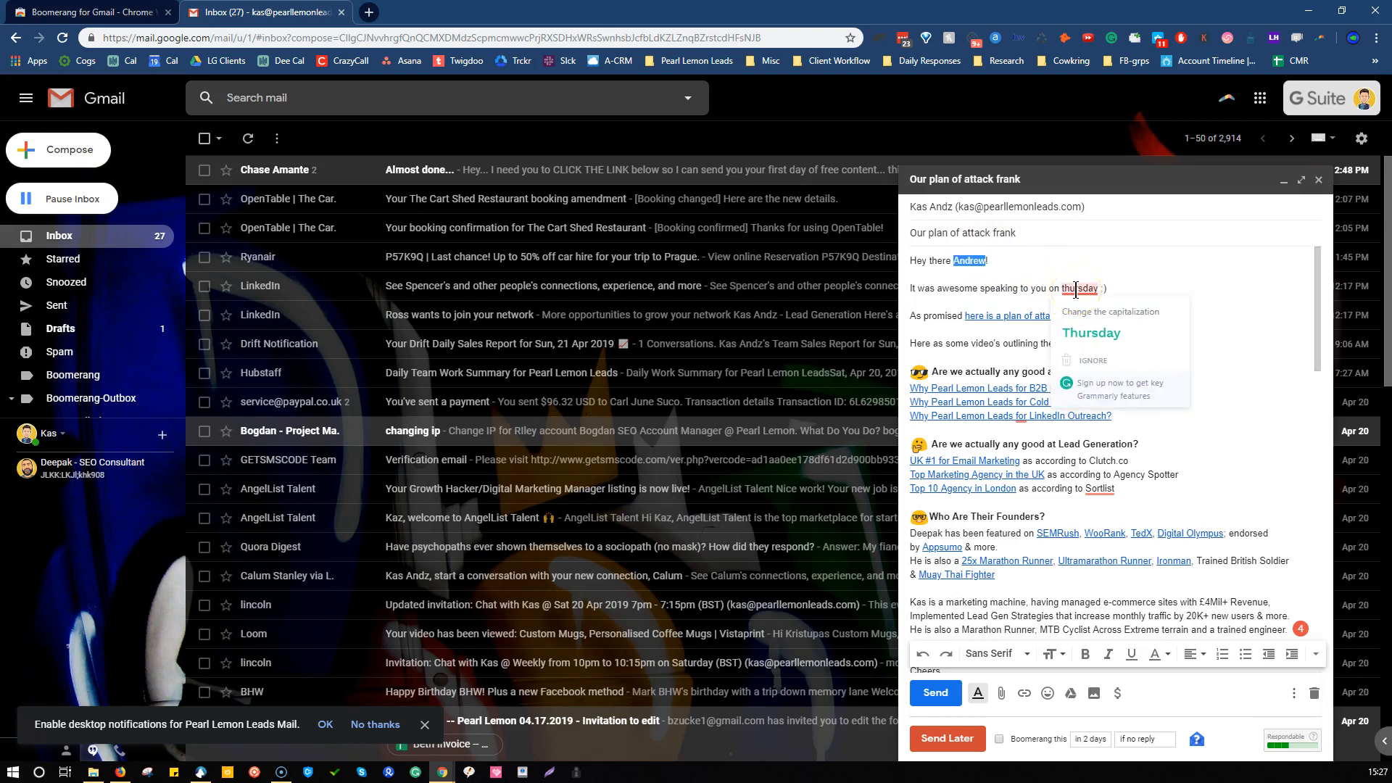
{"action": "type", "text": "Frank"}
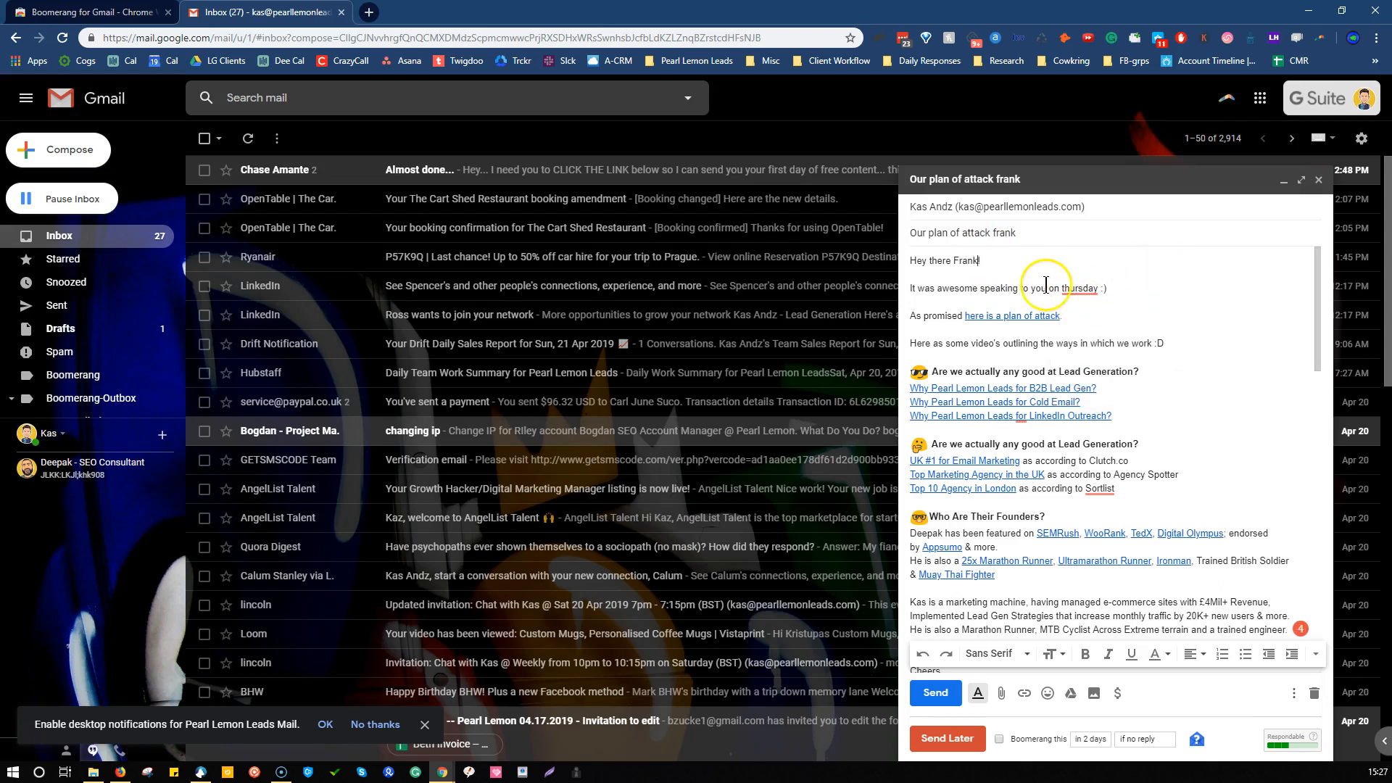
{"action": "double_click", "coordinate": [1076, 289]}
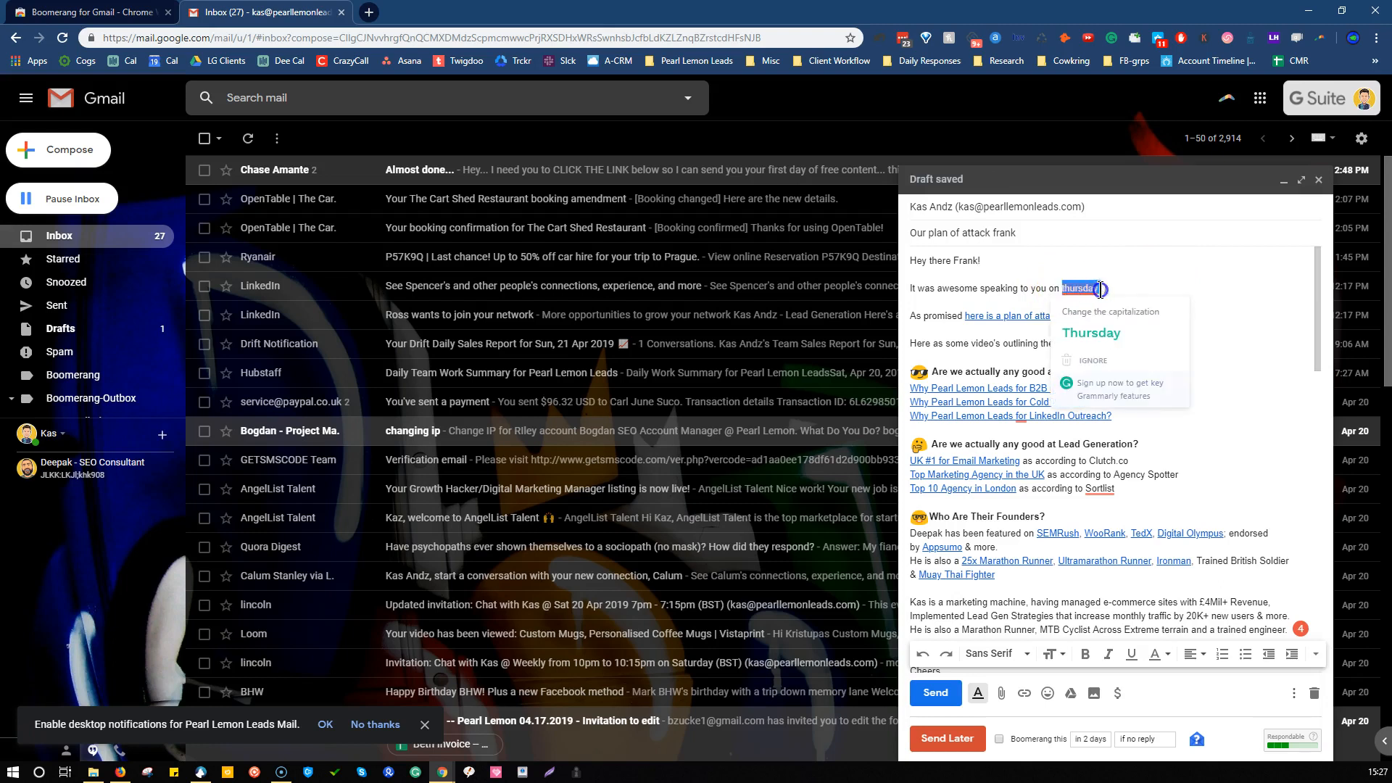
{"action": "type", "text": "wedne"}
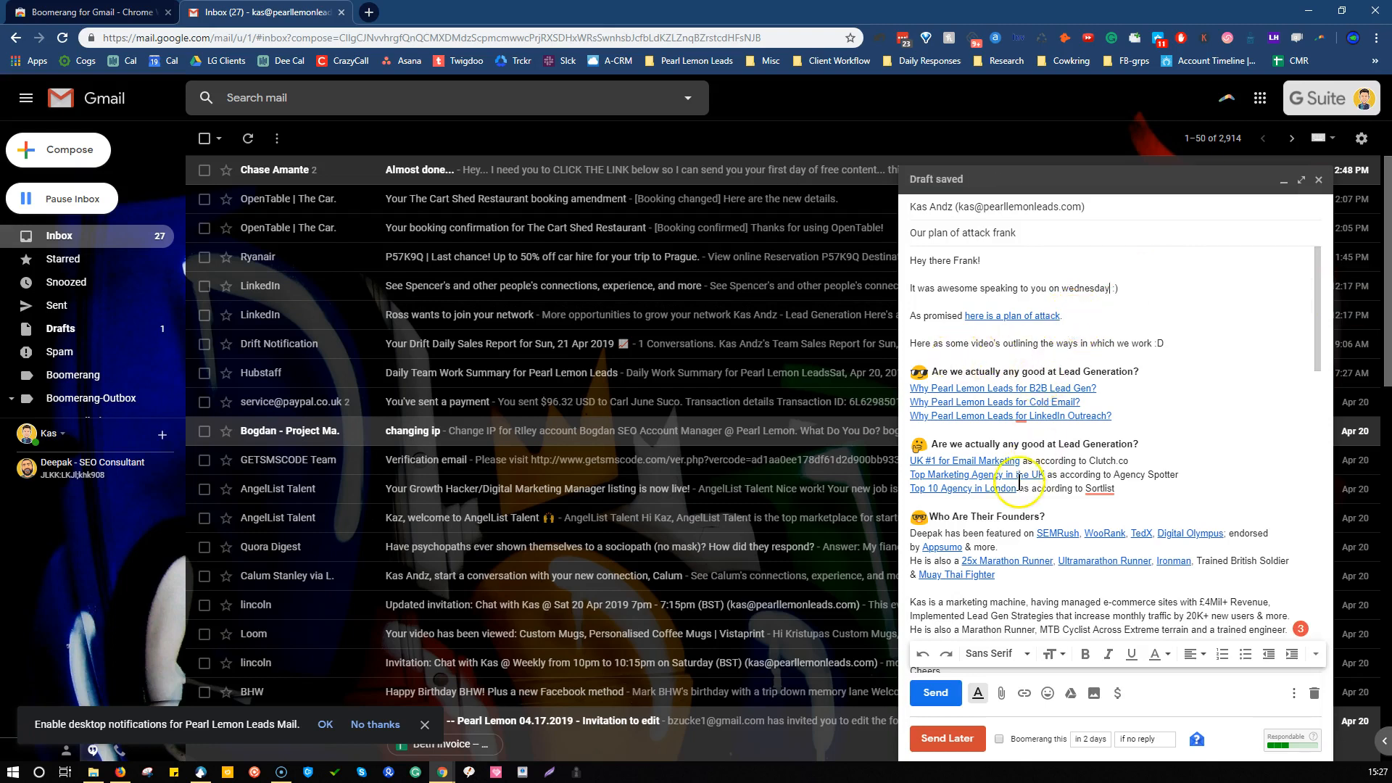
{"action": "scroll", "coordinate": [1015, 438], "scroll_direction": "down", "scroll_amount": 5}
{"action": "scroll", "coordinate": [1016, 437], "scroll_direction": "up", "scroll_amount": 2}
{"action": "scroll", "coordinate": [1016, 438], "scroll_direction": "up", "scroll_amount": 2}
{"action": "left_click", "coordinate": [936, 612]}
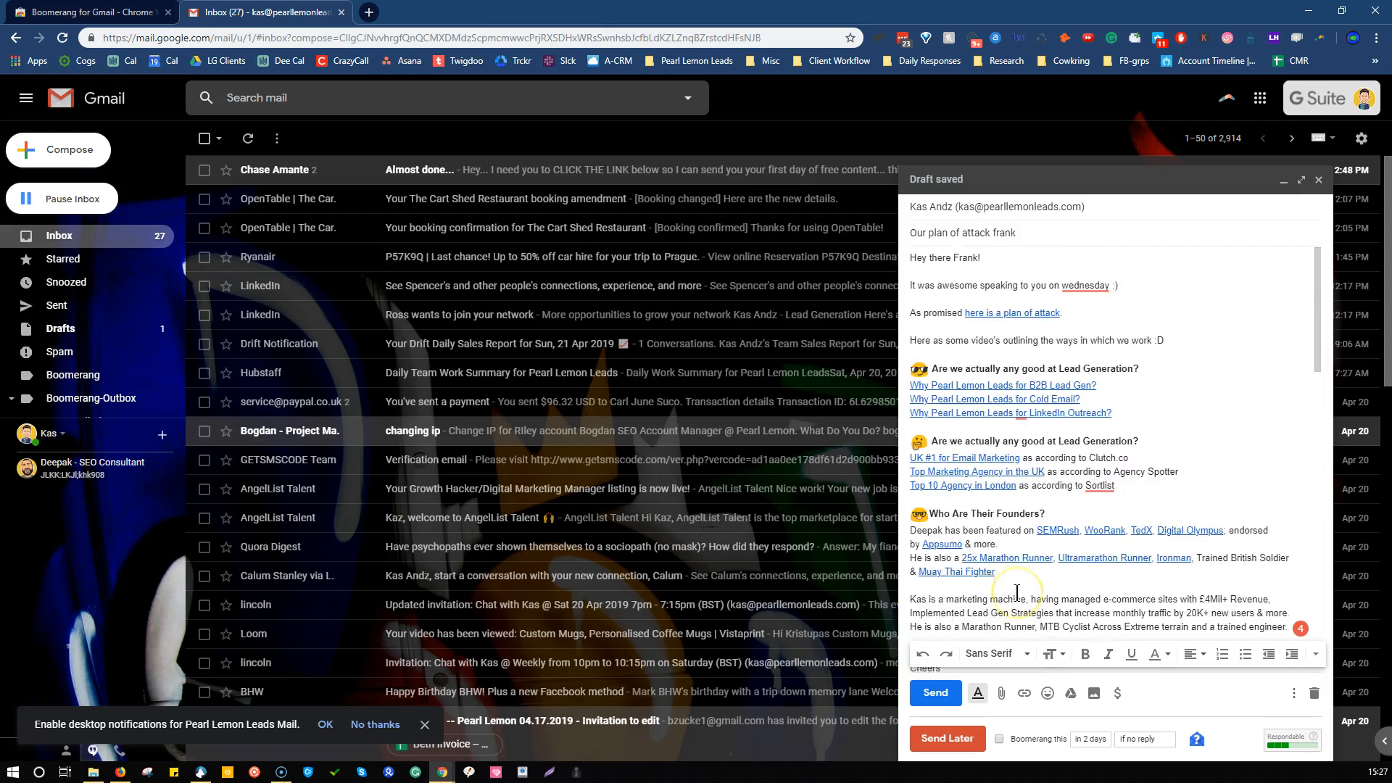
{"action": "scroll", "coordinate": [1016, 490], "scroll_direction": "up", "scroll_amount": 5}
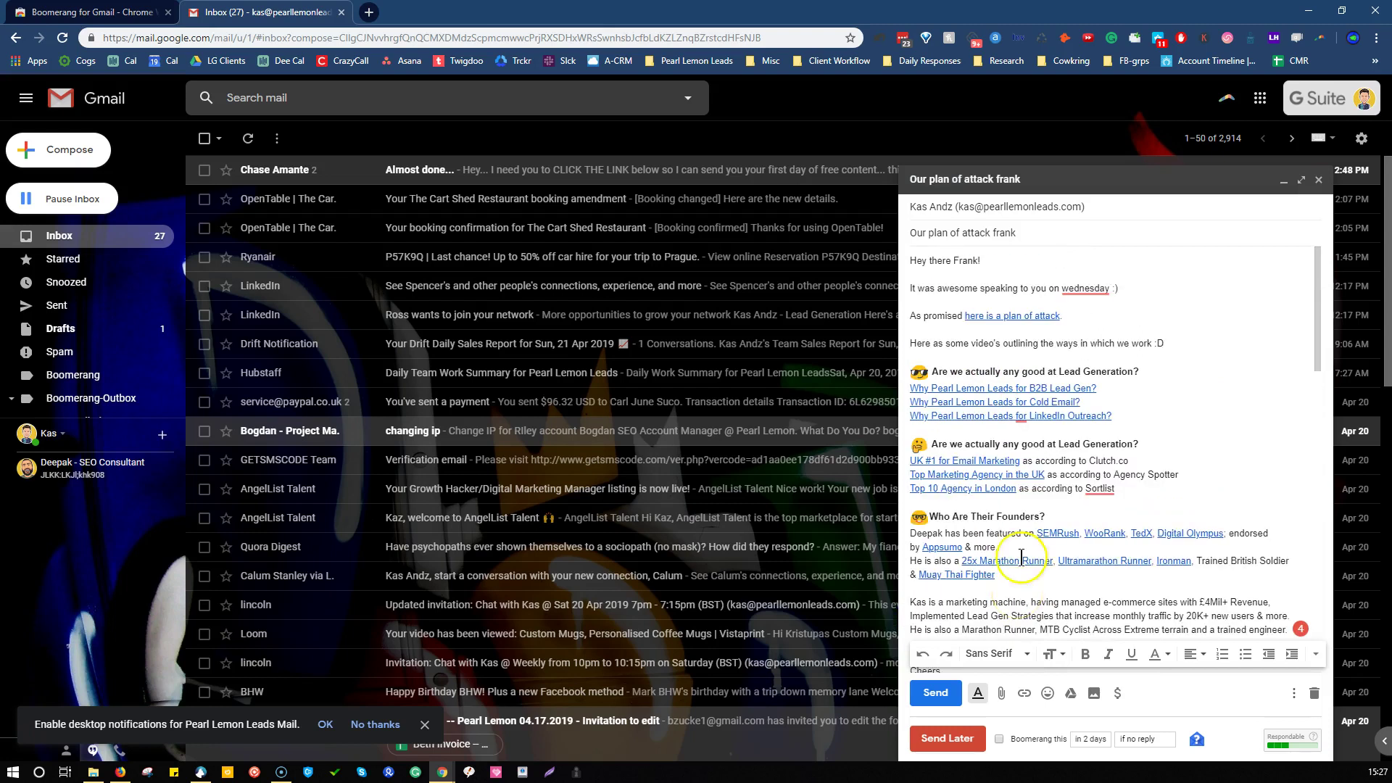
{"action": "left_click", "coordinate": [1068, 316]}
{"action": "left_click_drag", "start_coordinate": [1062, 316], "coordinate": [963, 316]}
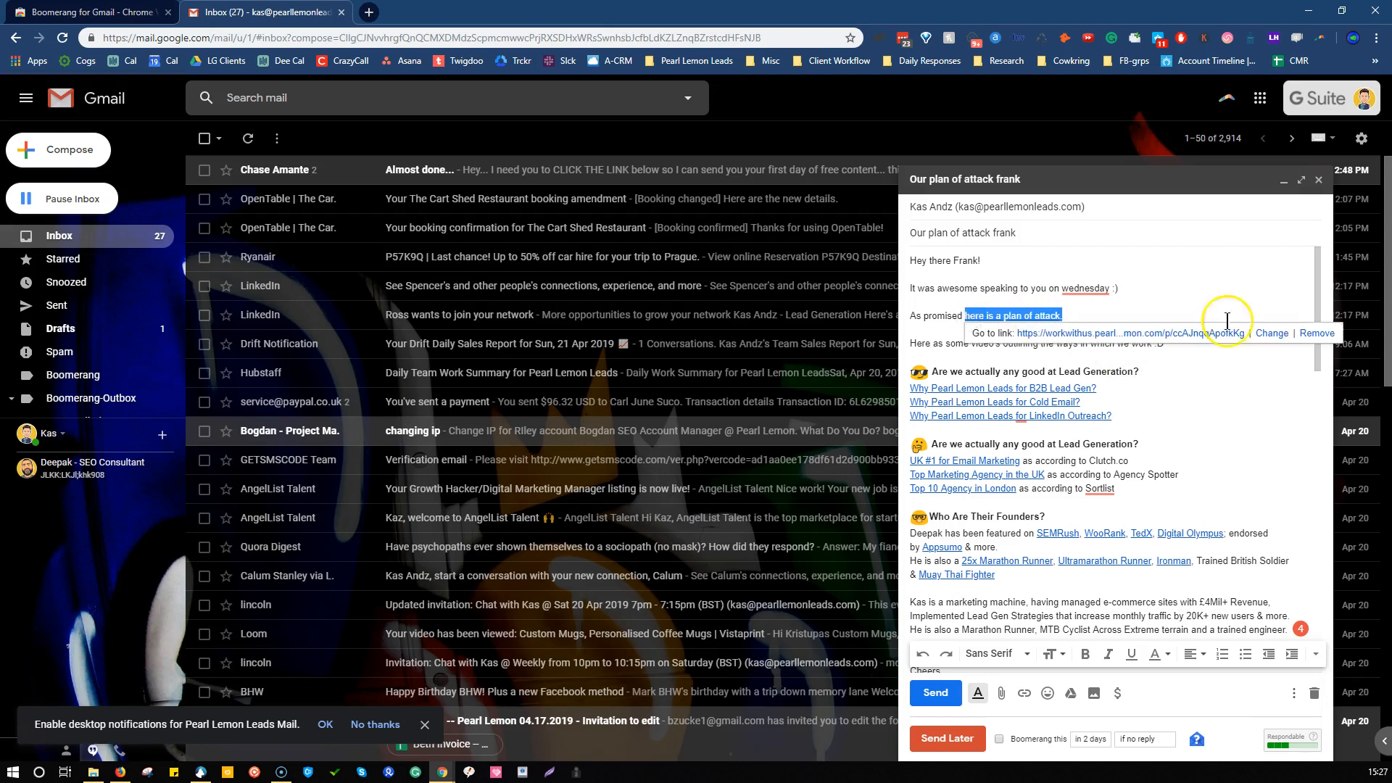
{"action": "left_click", "coordinate": [1271, 332]}
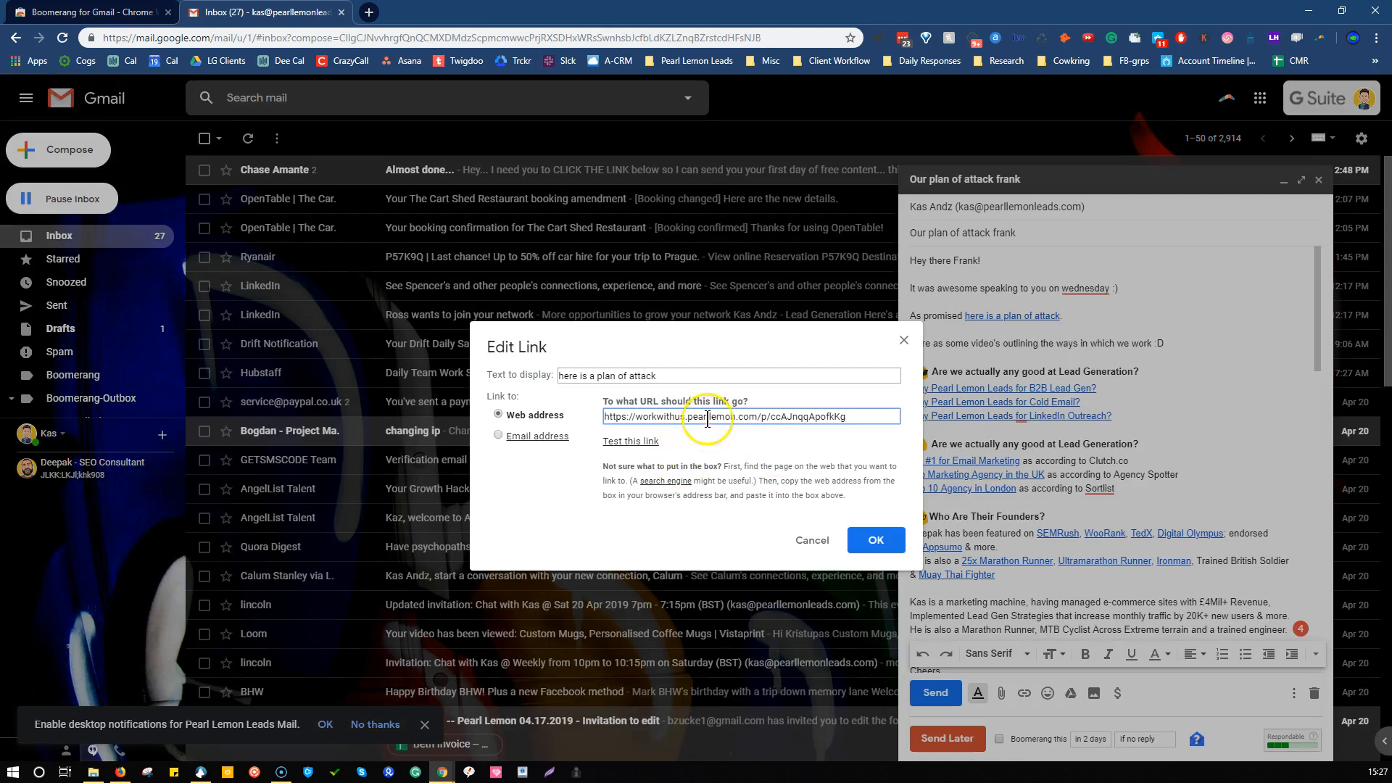
{"action": "key", "text": "BackSpace"}
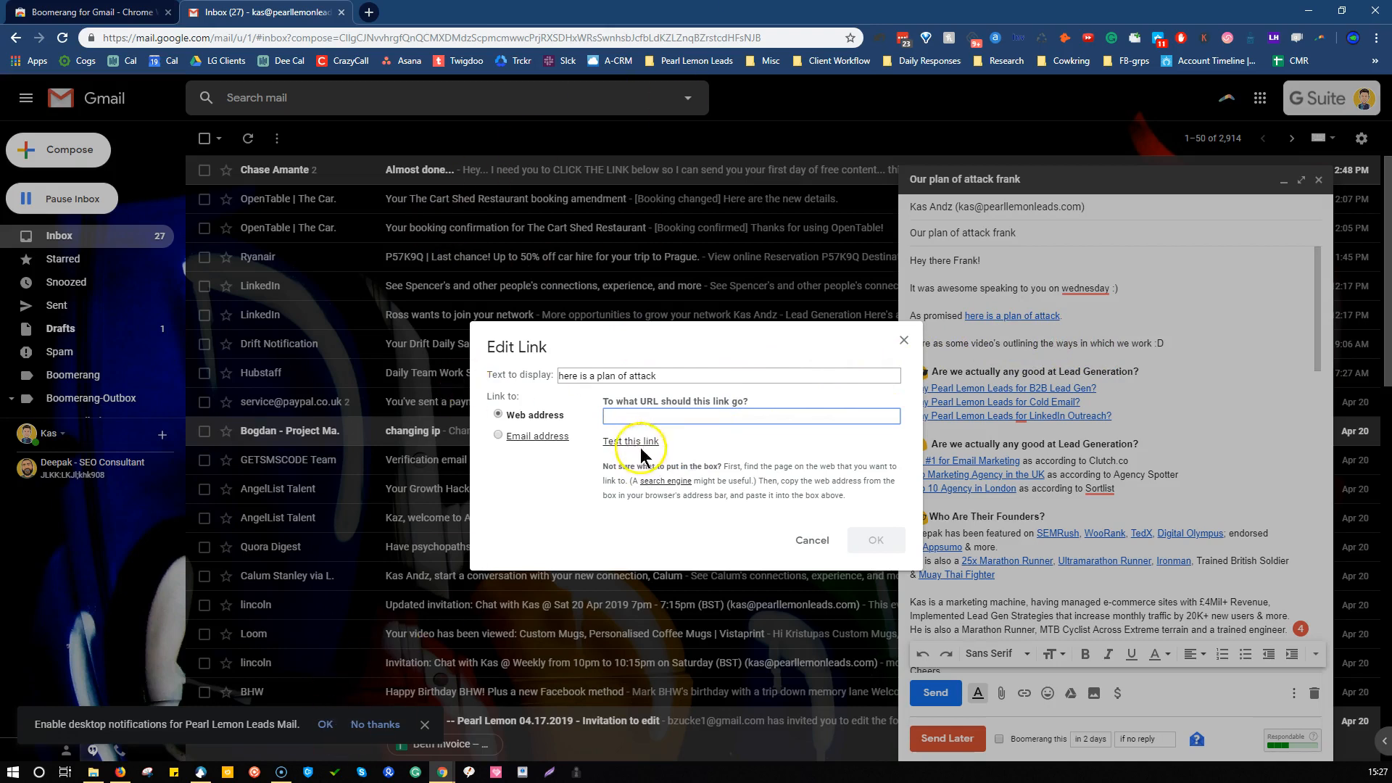
{"action": "type", "text": "h"}
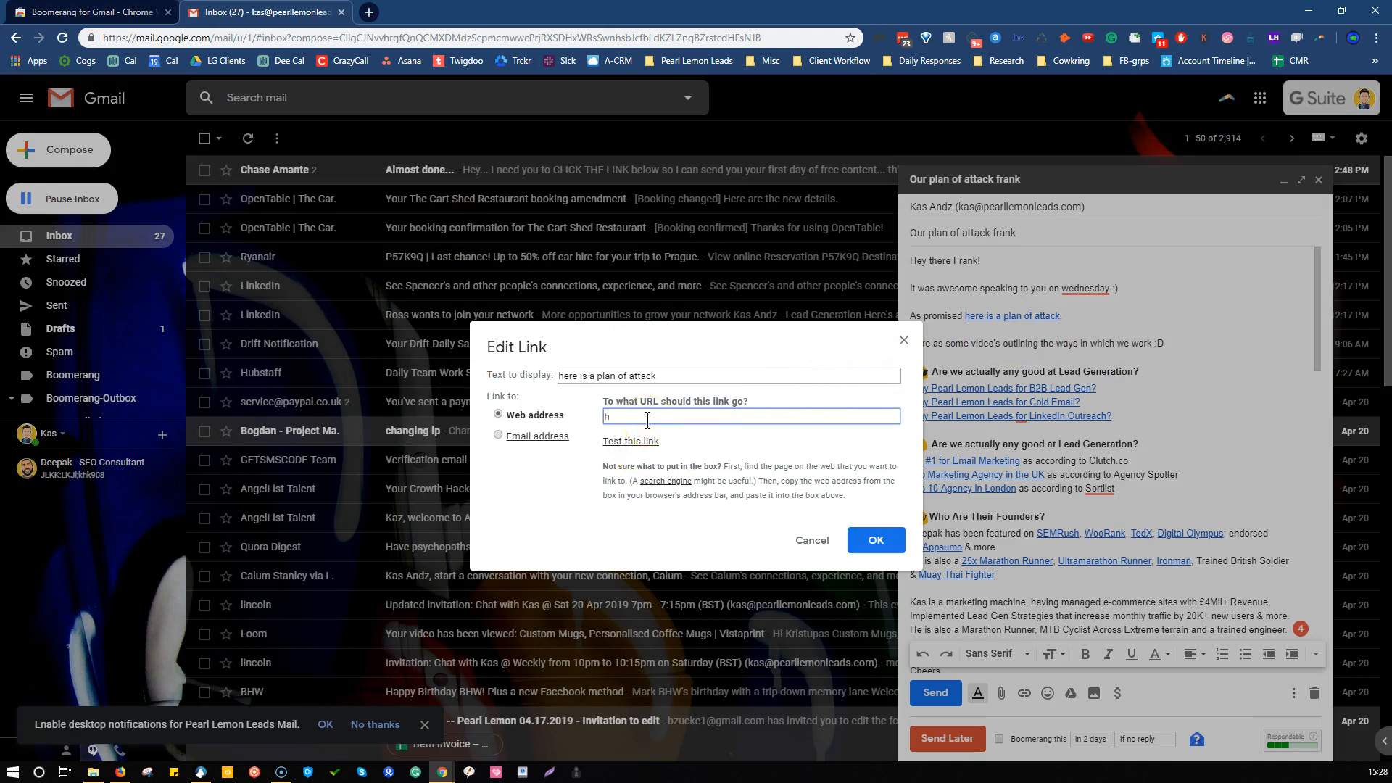
{"action": "type", "text": "tt"}
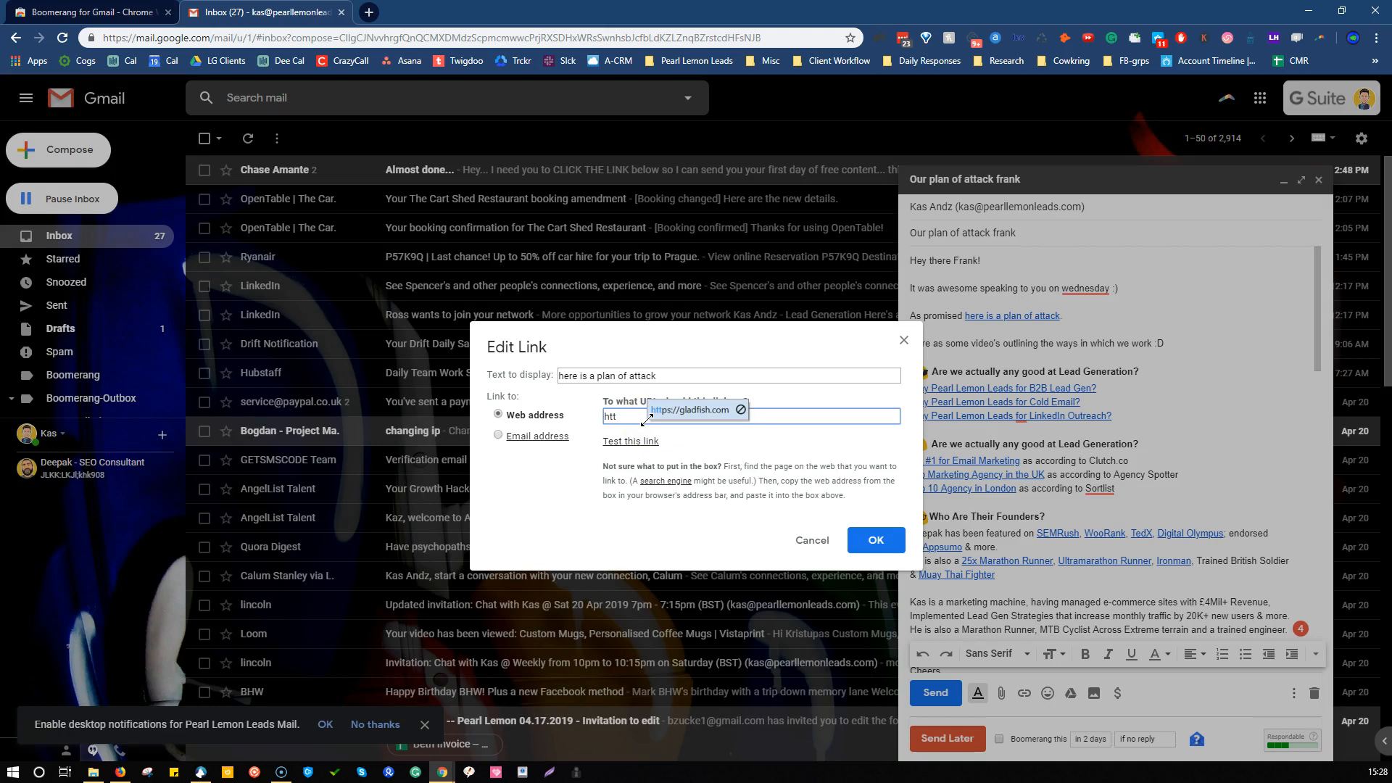
{"action": "left_click", "coordinate": [686, 410]}
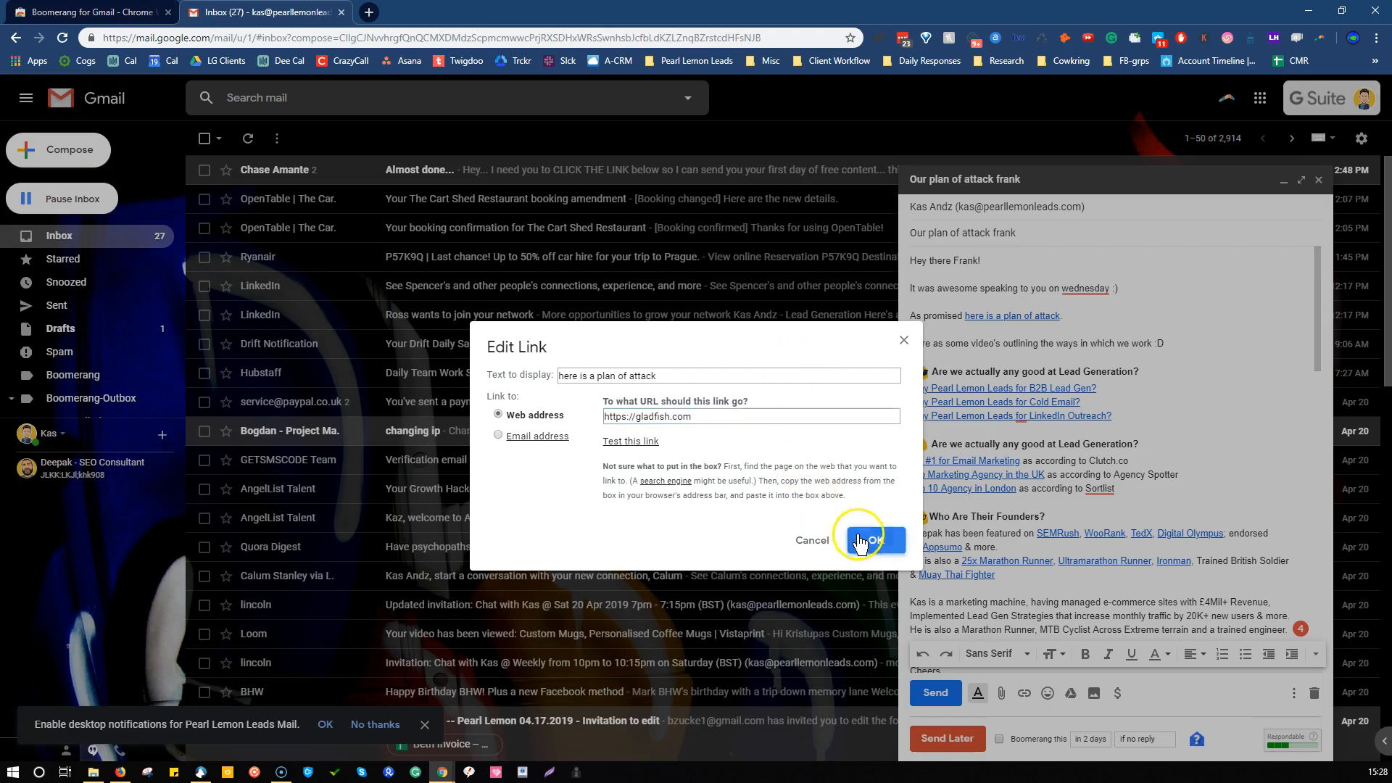
{"action": "left_click", "coordinate": [876, 540]}
{"action": "left_click", "coordinate": [1080, 344]}
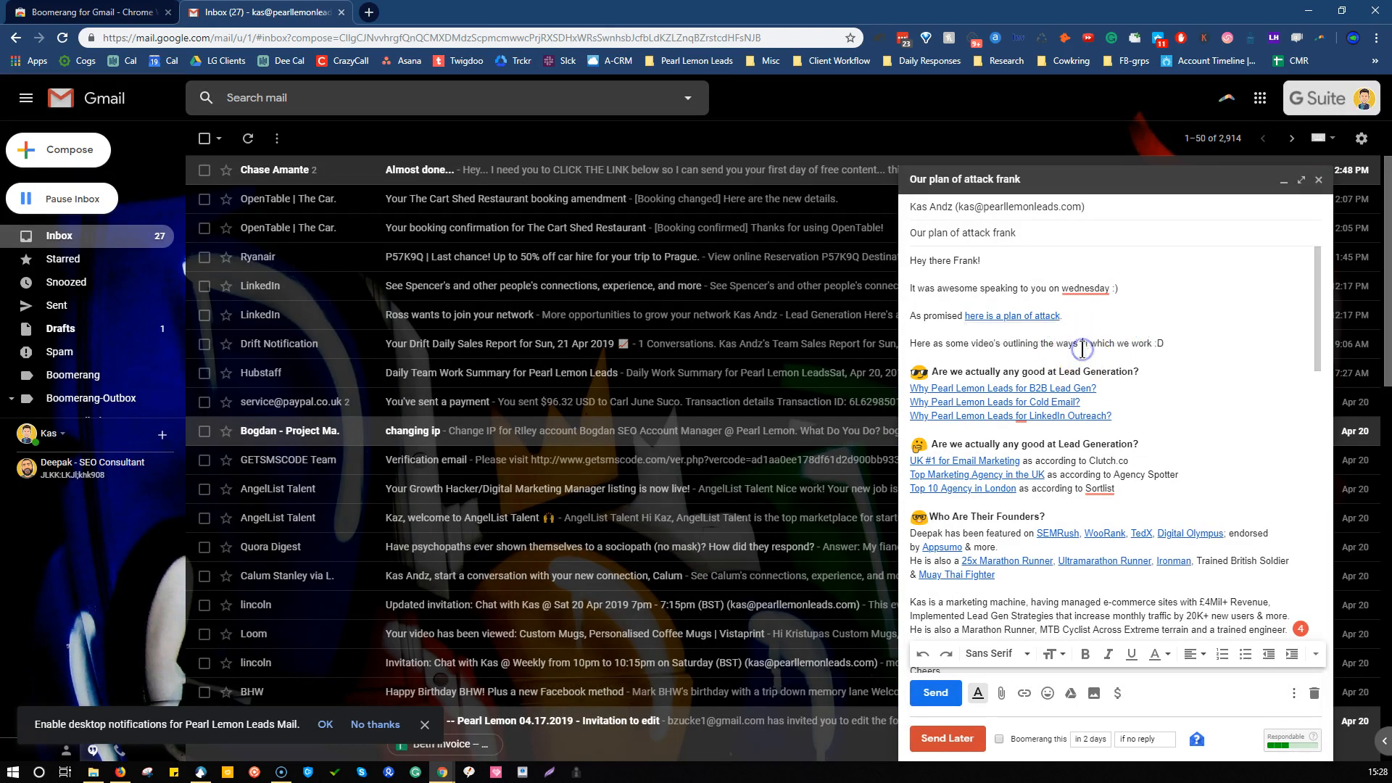
- Schedule the email with Send Later for April 25, 2019 at 1:00 PM
{"action": "left_click", "coordinate": [949, 739]}
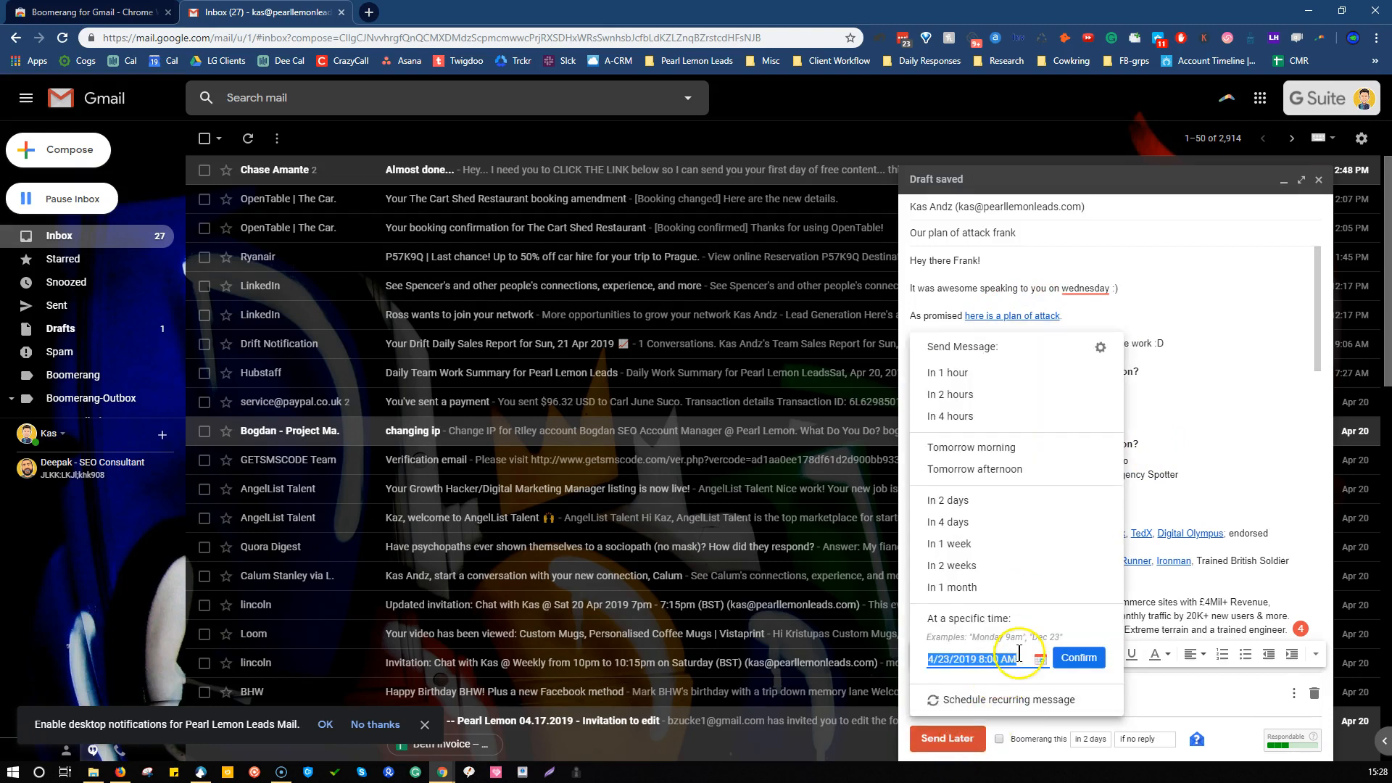
{"action": "left_click", "coordinate": [1041, 662]}
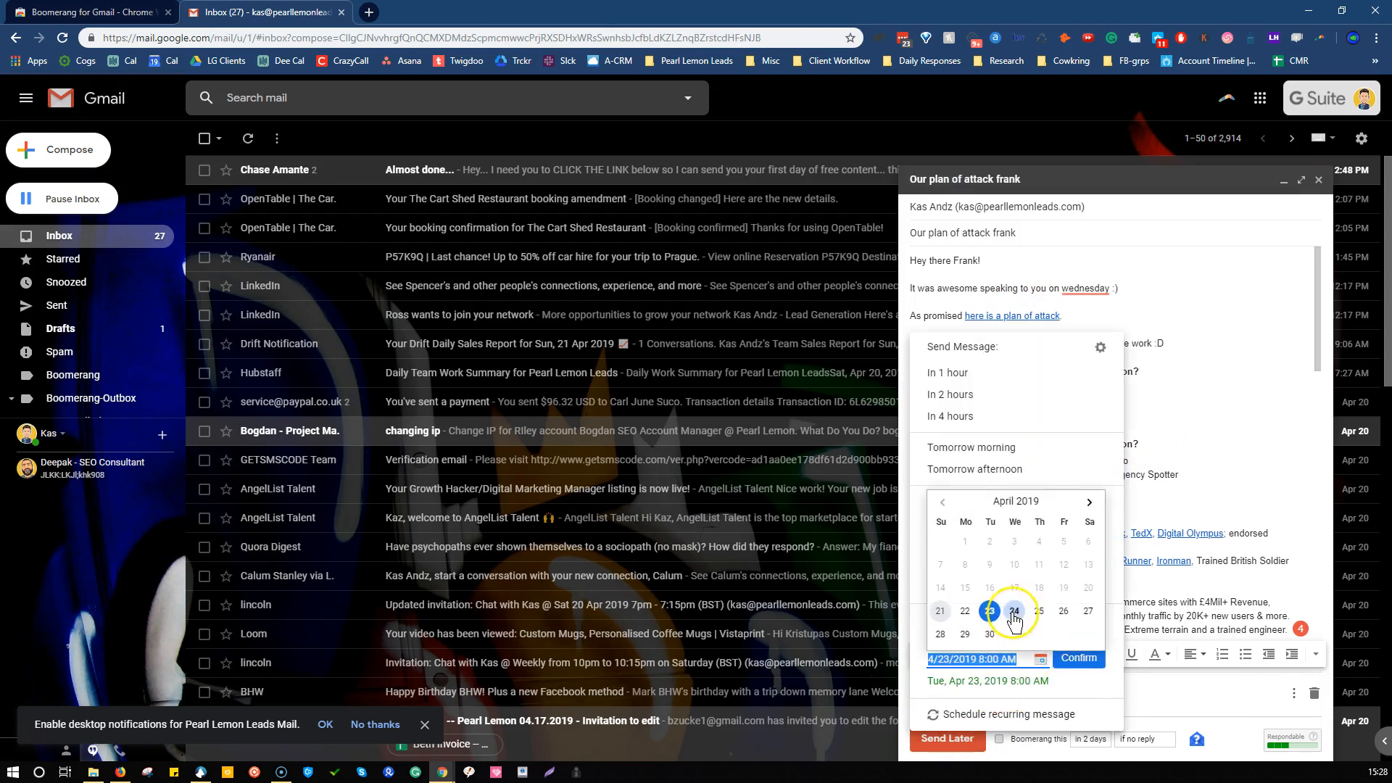
{"action": "left_click", "coordinate": [1040, 612]}
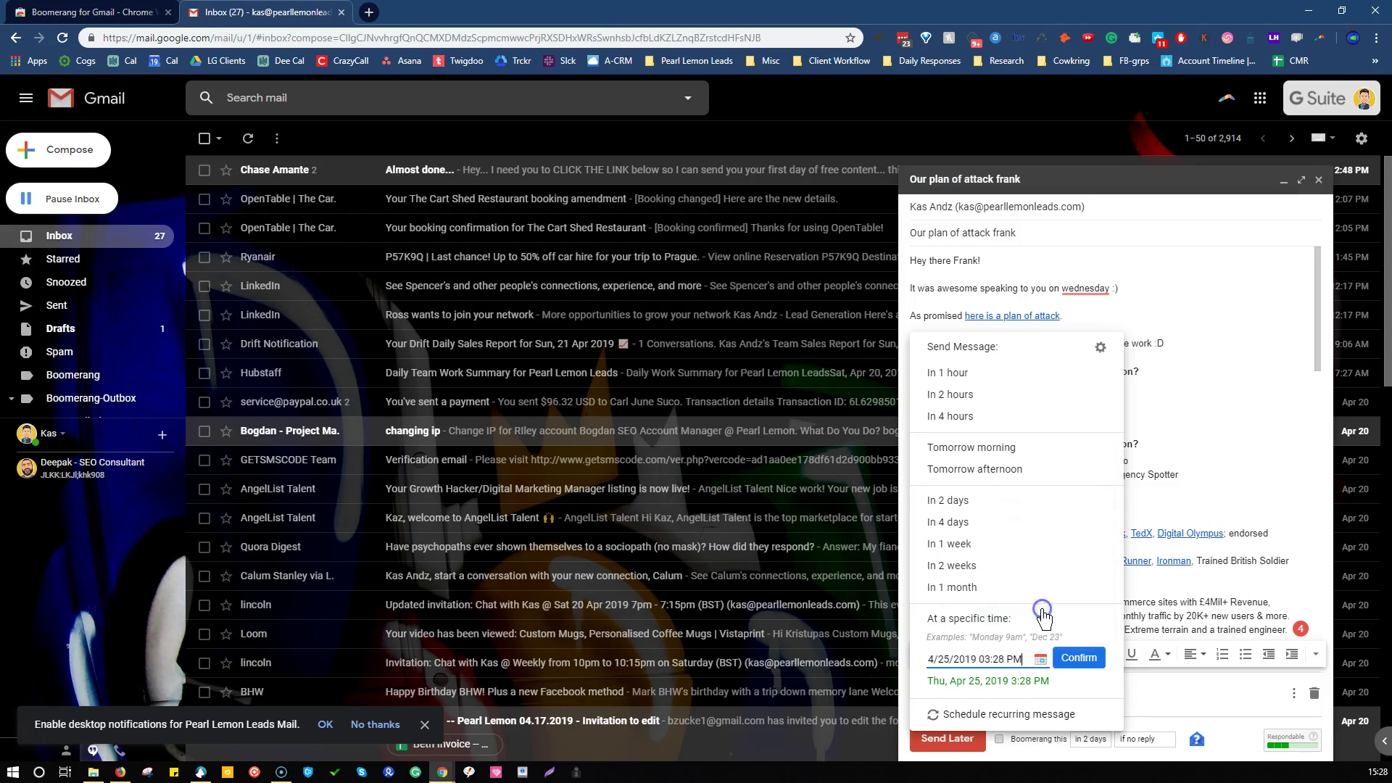
{"action": "left_click", "coordinate": [1012, 659]}
{"action": "left_click_drag", "start_coordinate": [982, 659], "coordinate": [980, 659]}
{"action": "type", "text": "1"}
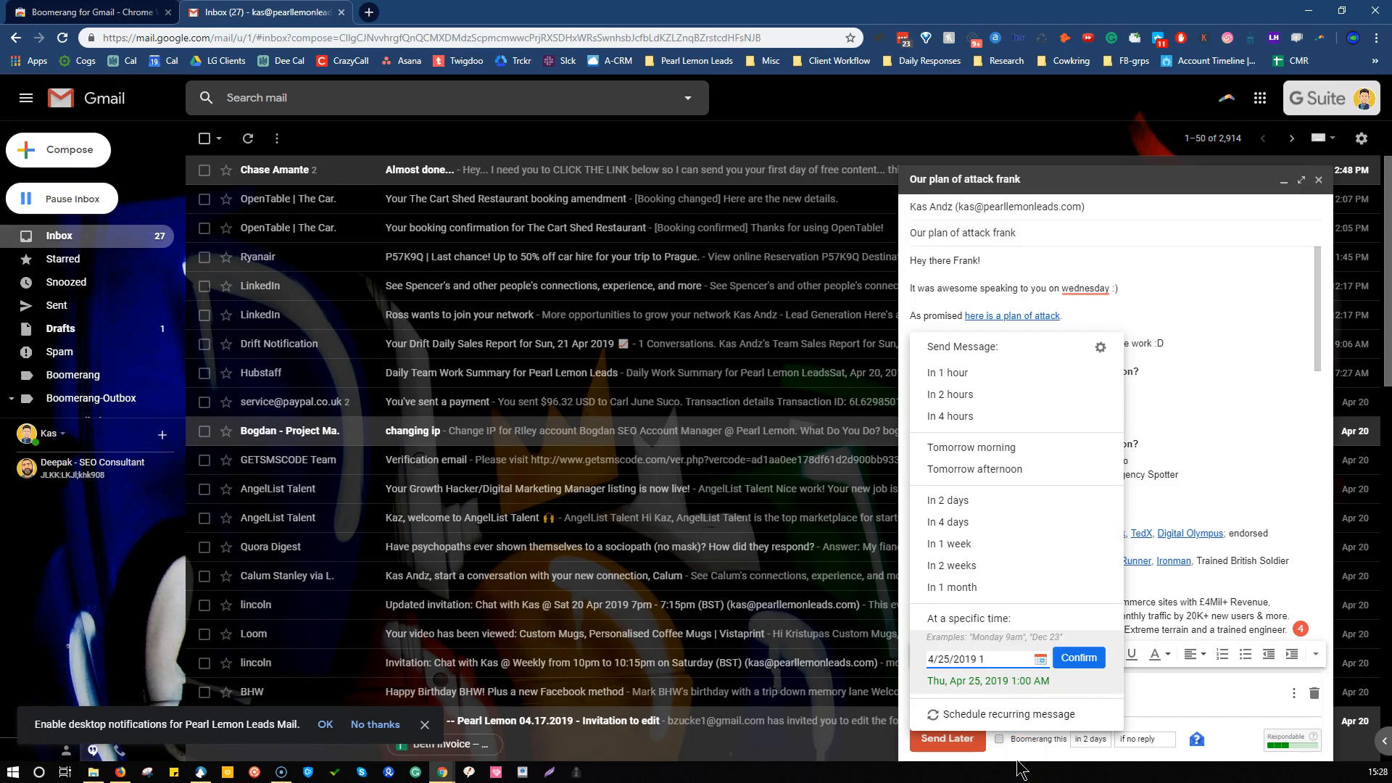
{"action": "type", "text": ":00pm"}
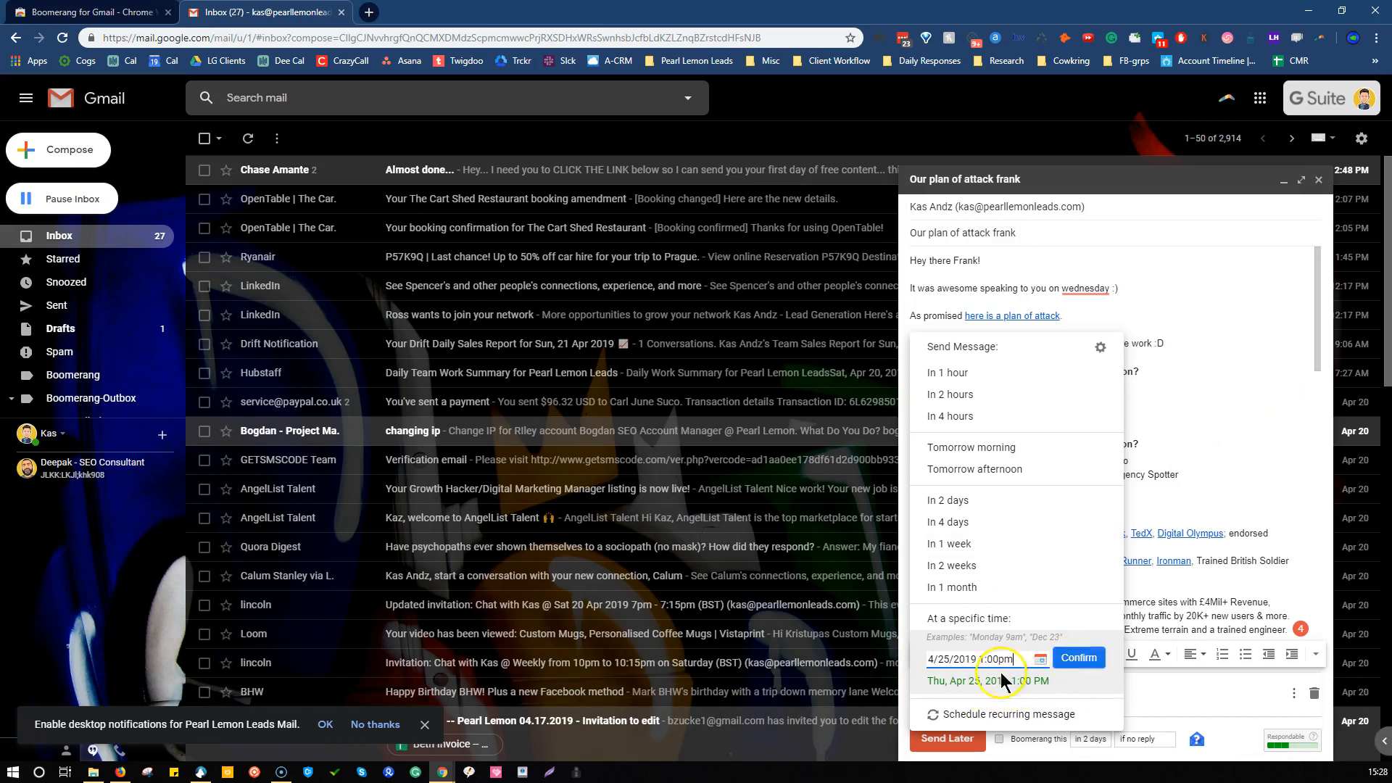
{"action": "left_click", "coordinate": [1191, 709]}
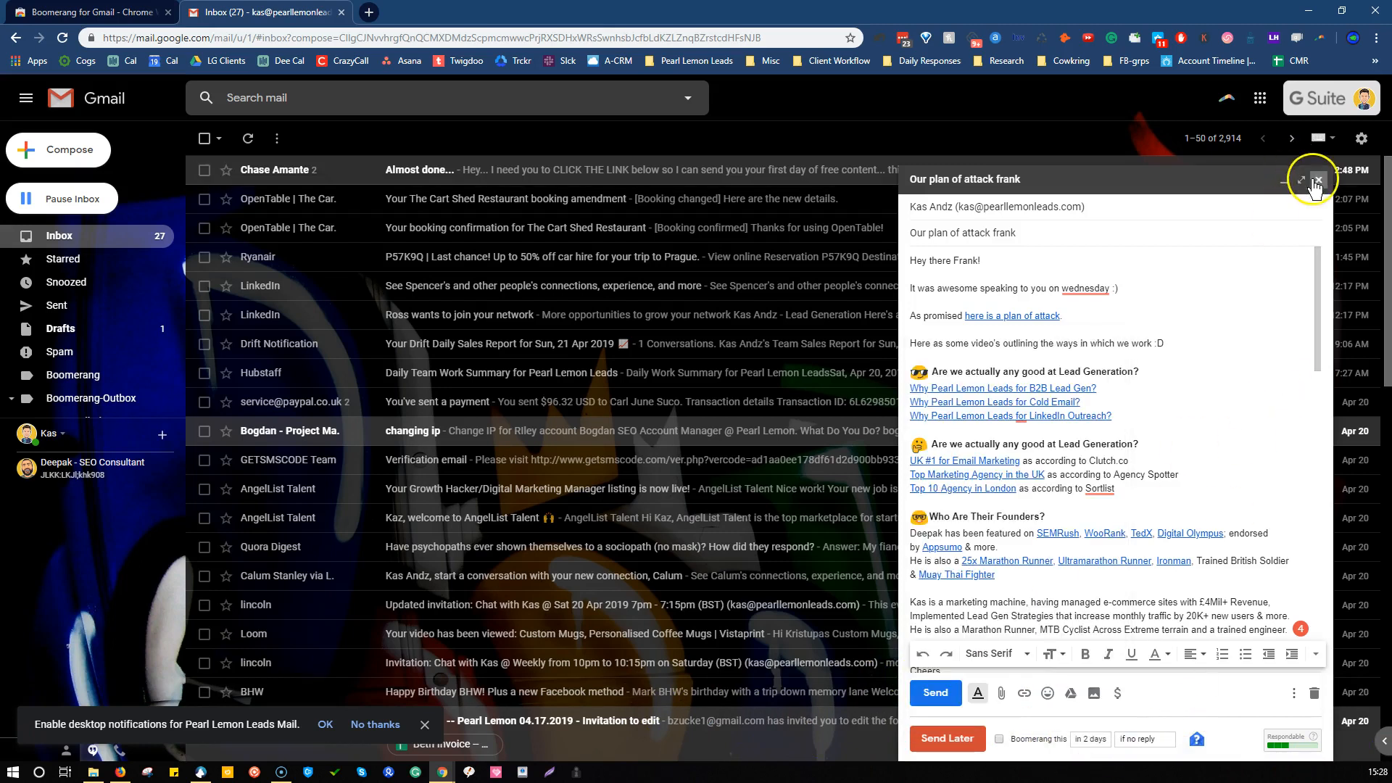
- Close the draft and view the empty Boomerang-Outbox label
{"action": "left_click", "coordinate": [1316, 181]}
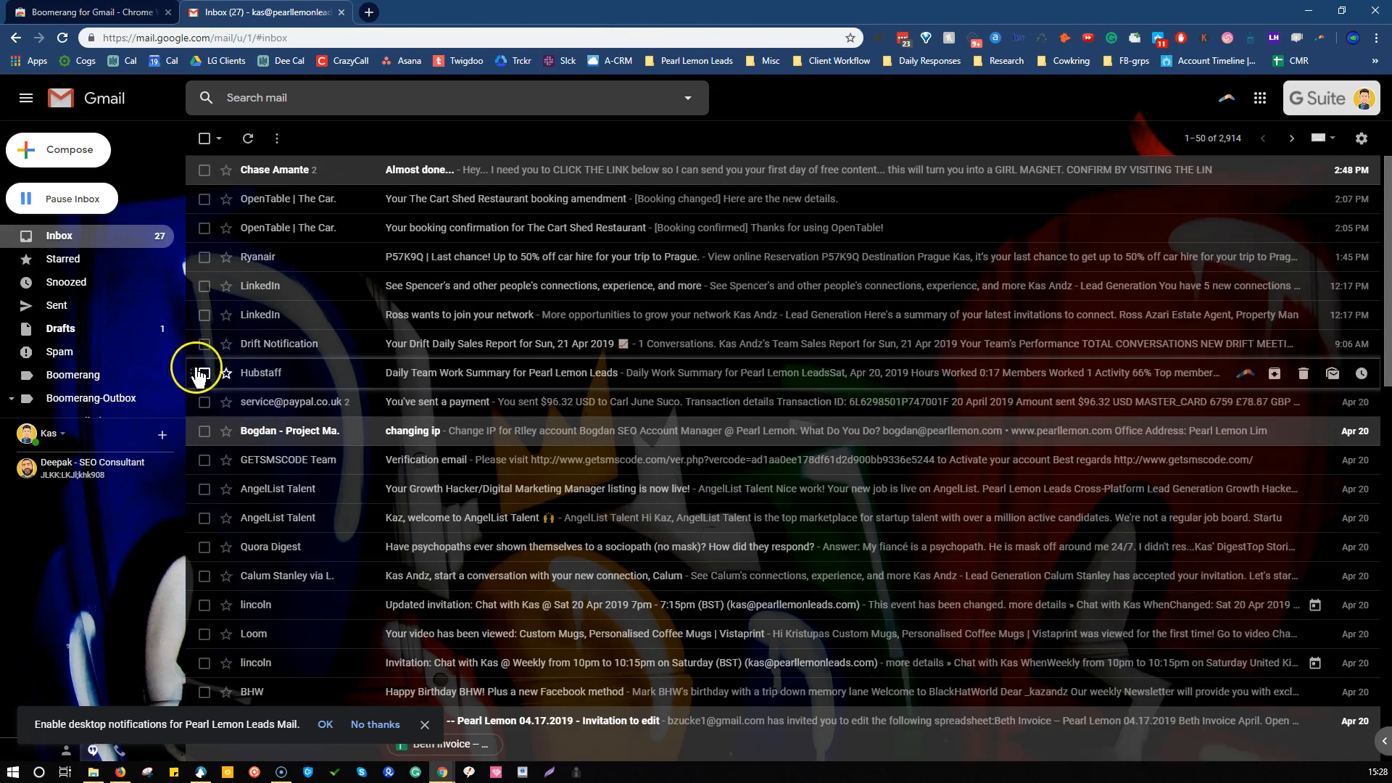
{"action": "left_click", "coordinate": [97, 398]}
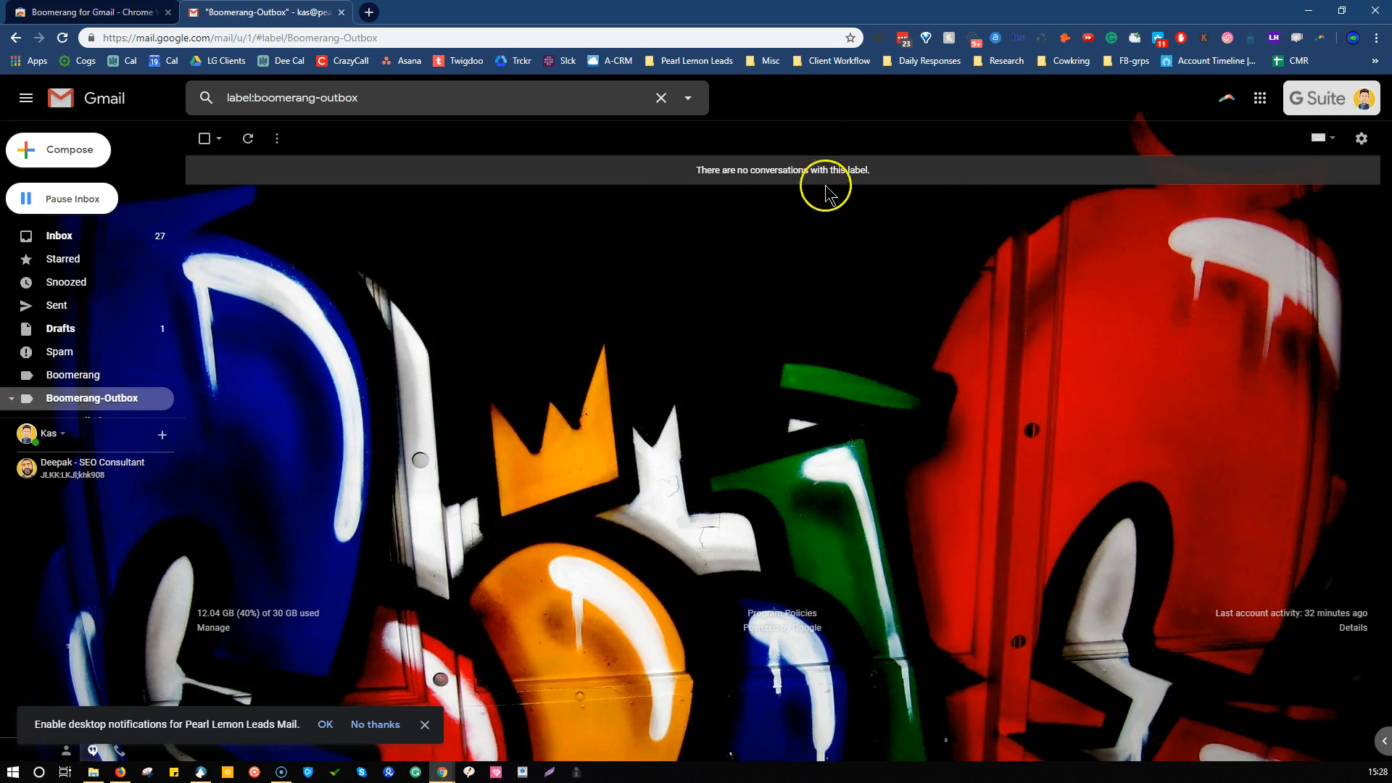